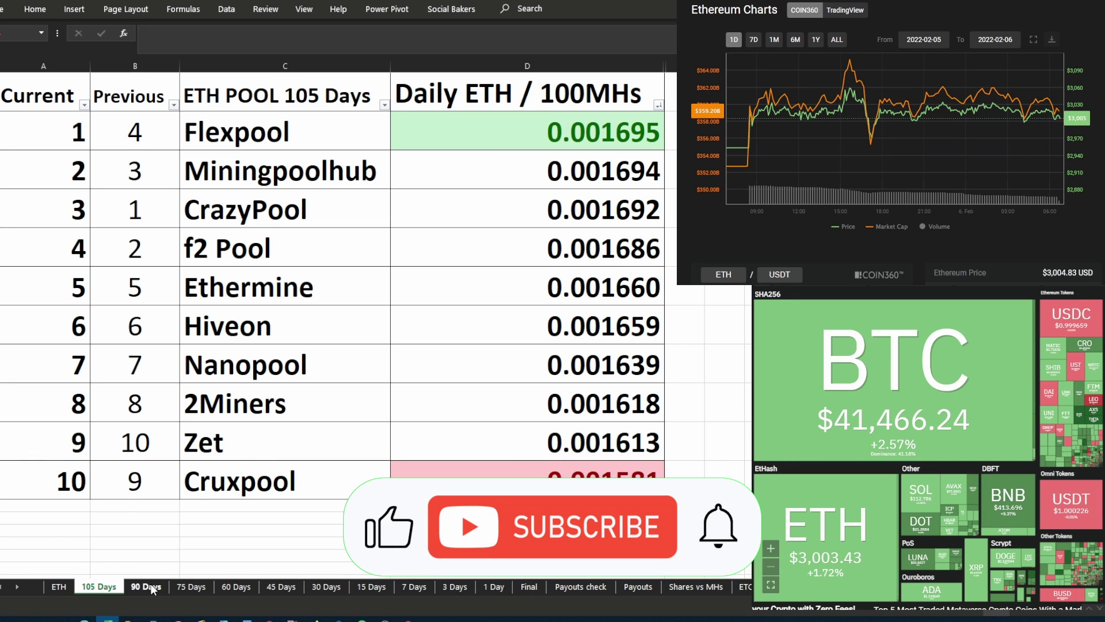
- View the 90 Days, 75 Days and 60 Days pool ranking sheets in turn
left_click(150, 583)
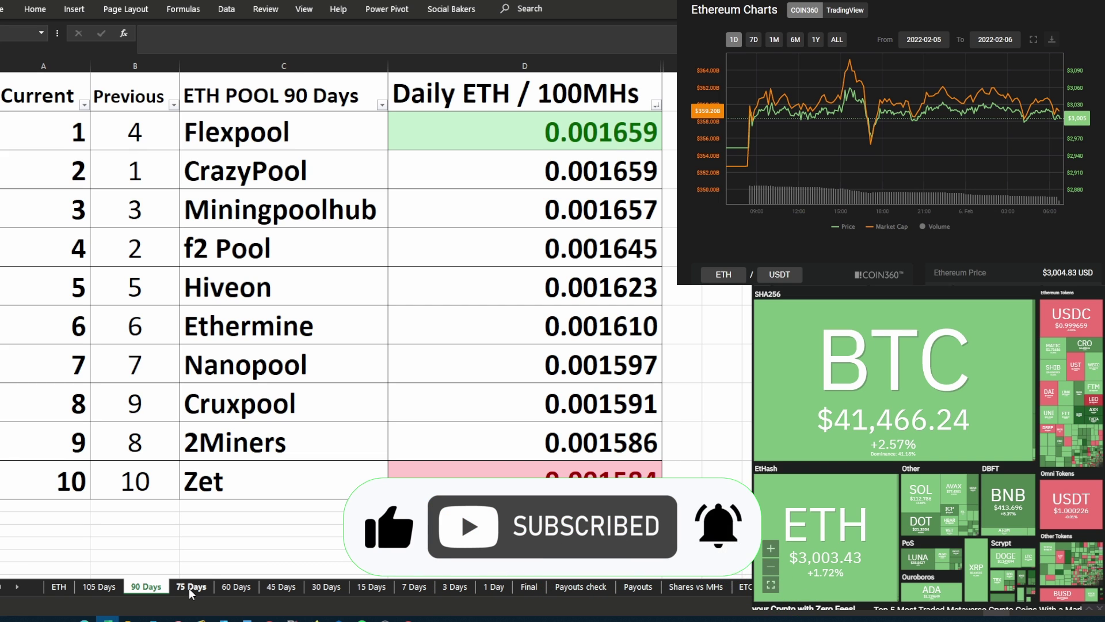
left_click(189, 587)
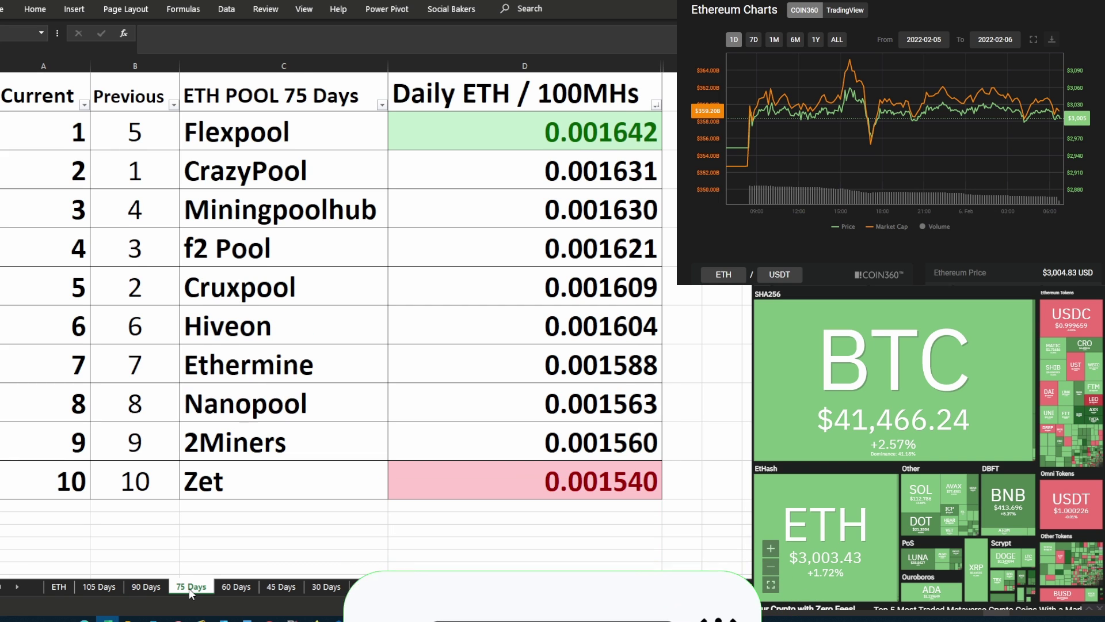
left_click(232, 585)
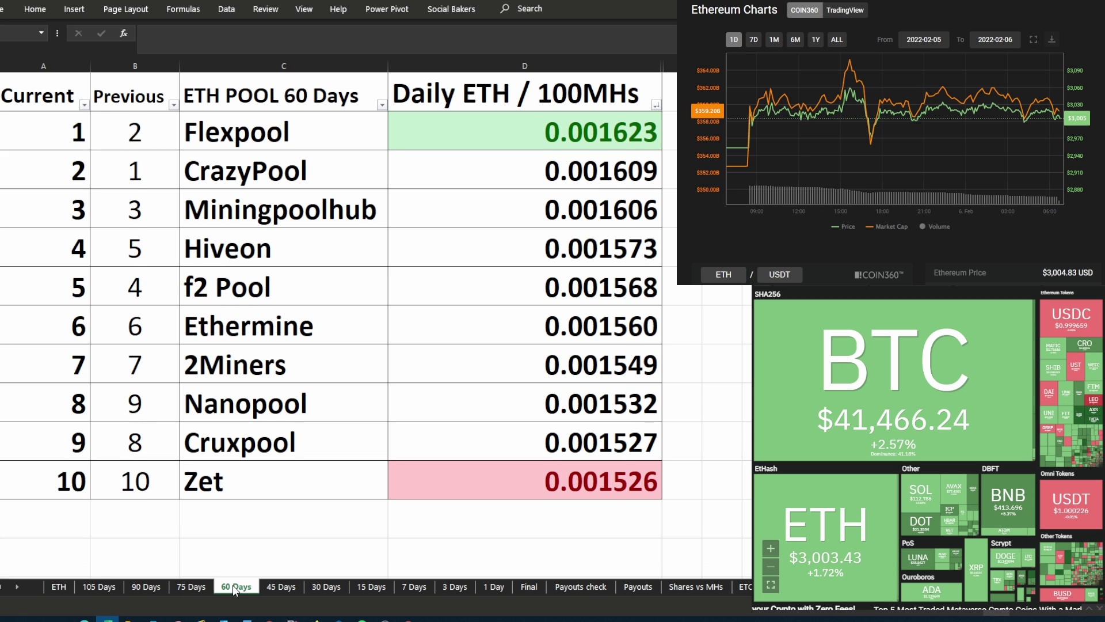
- View the 45 Days, 30 Days and 15 Days pool ranking sheets in turn
left_click(275, 585)
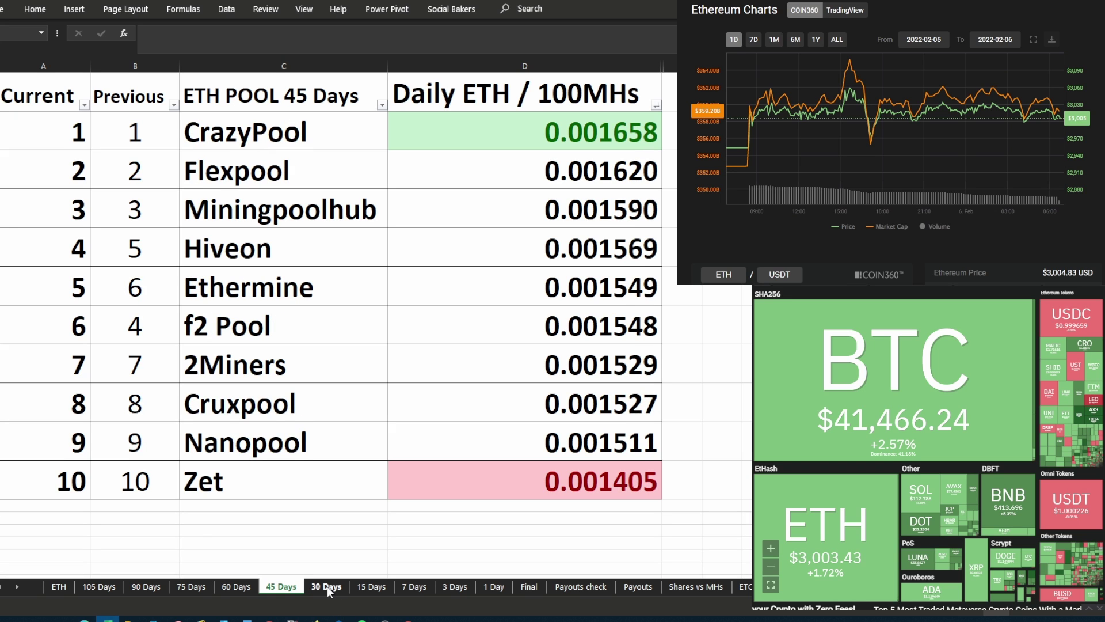
left_click(327, 586)
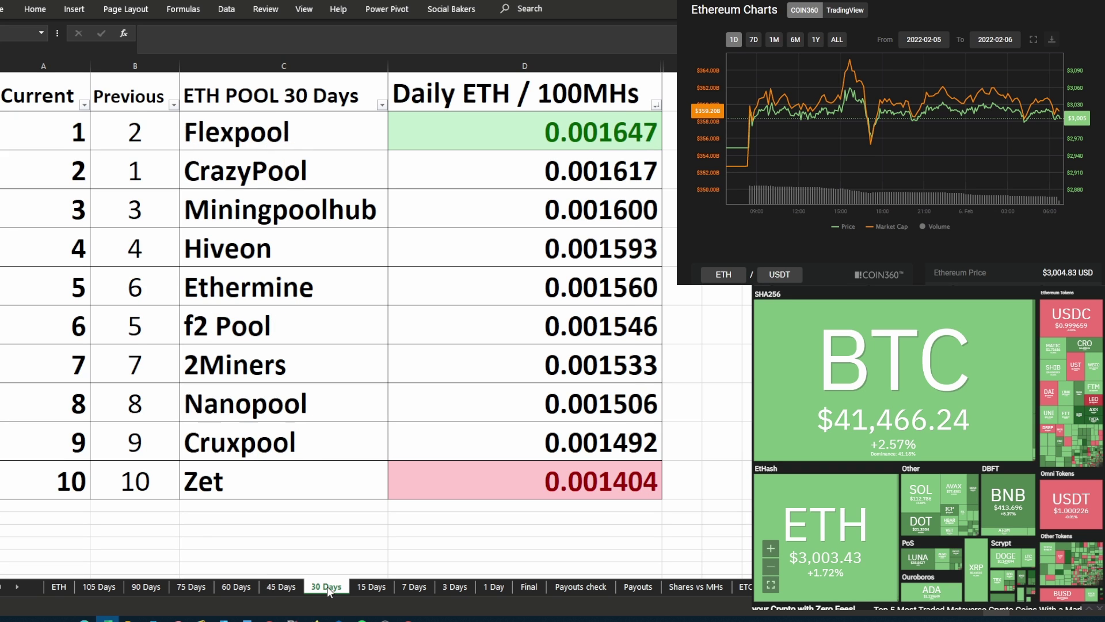
left_click(372, 588)
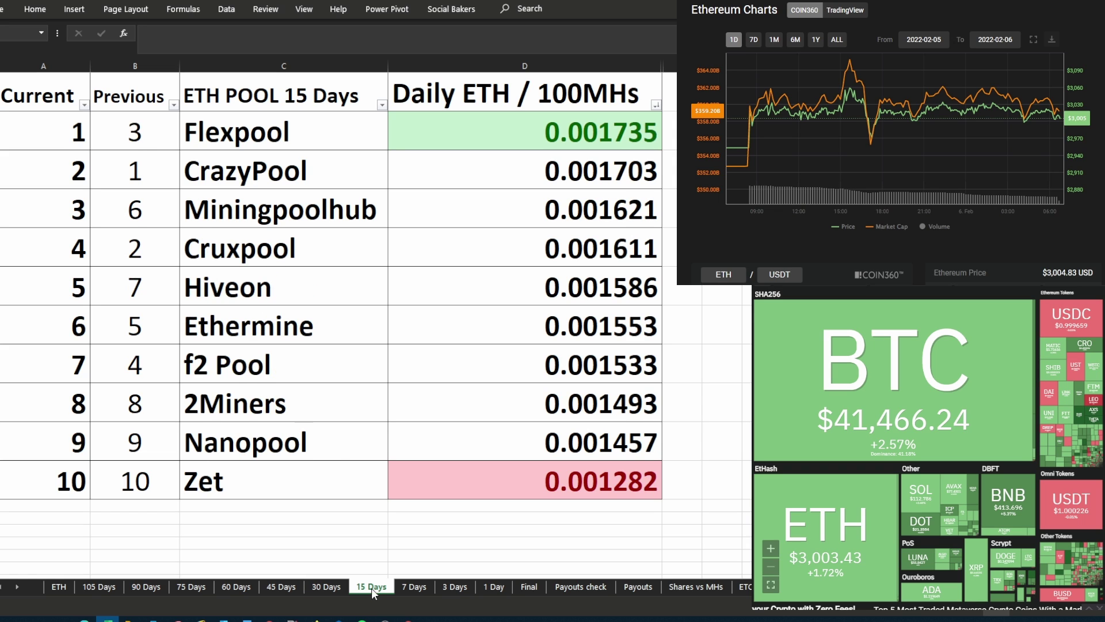
- View the 7 Days, 3 Days and 1 Day pool ranking sheets in turn
left_click(422, 587)
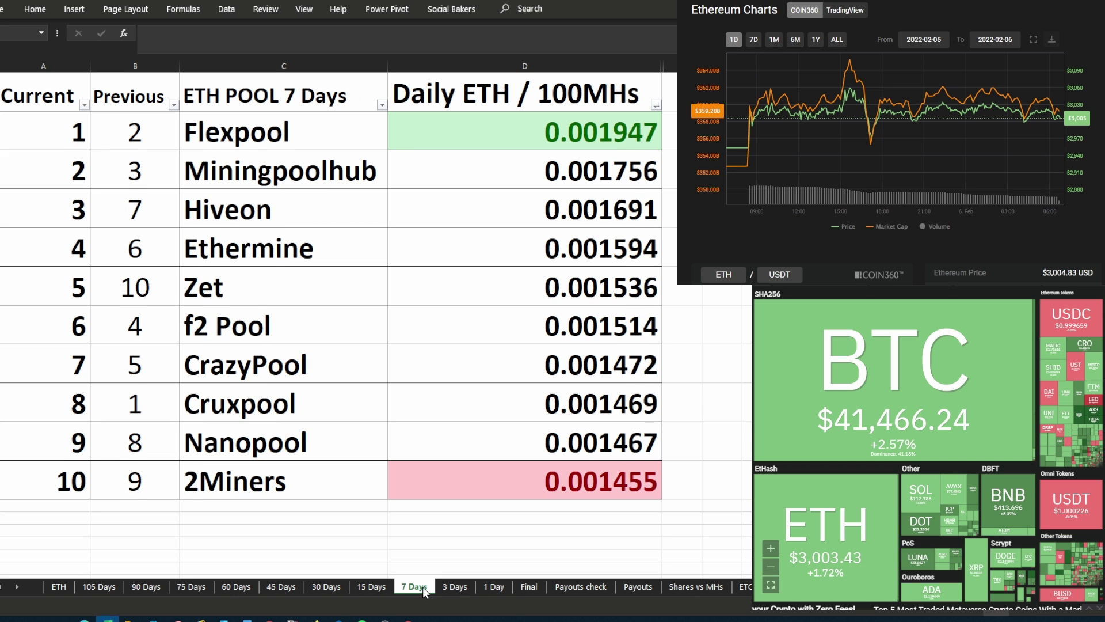
left_click(455, 587)
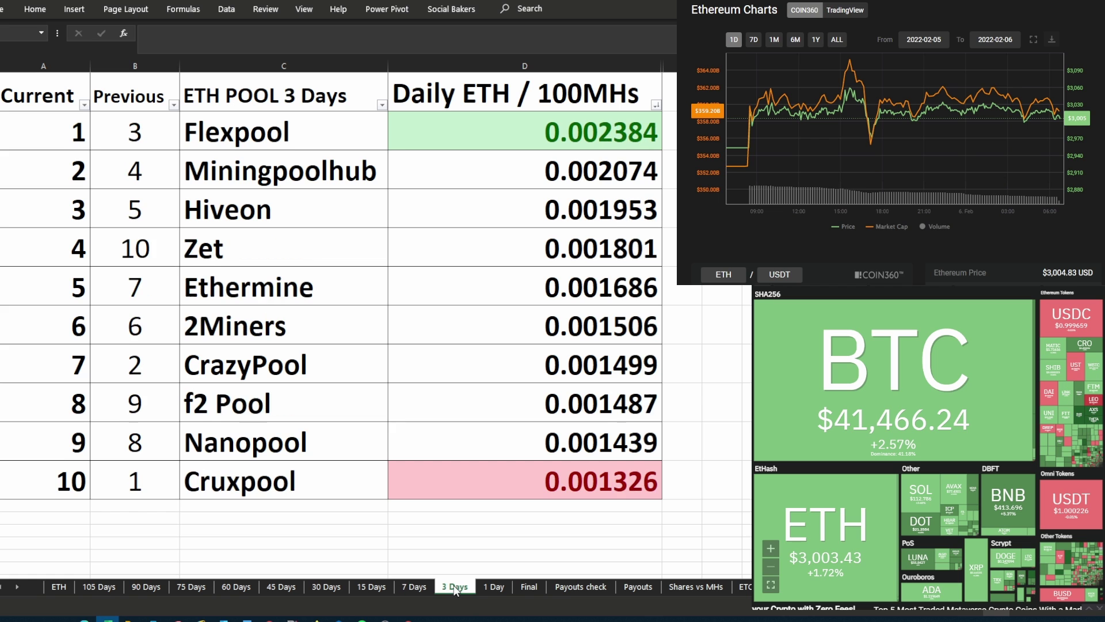
left_click(494, 588)
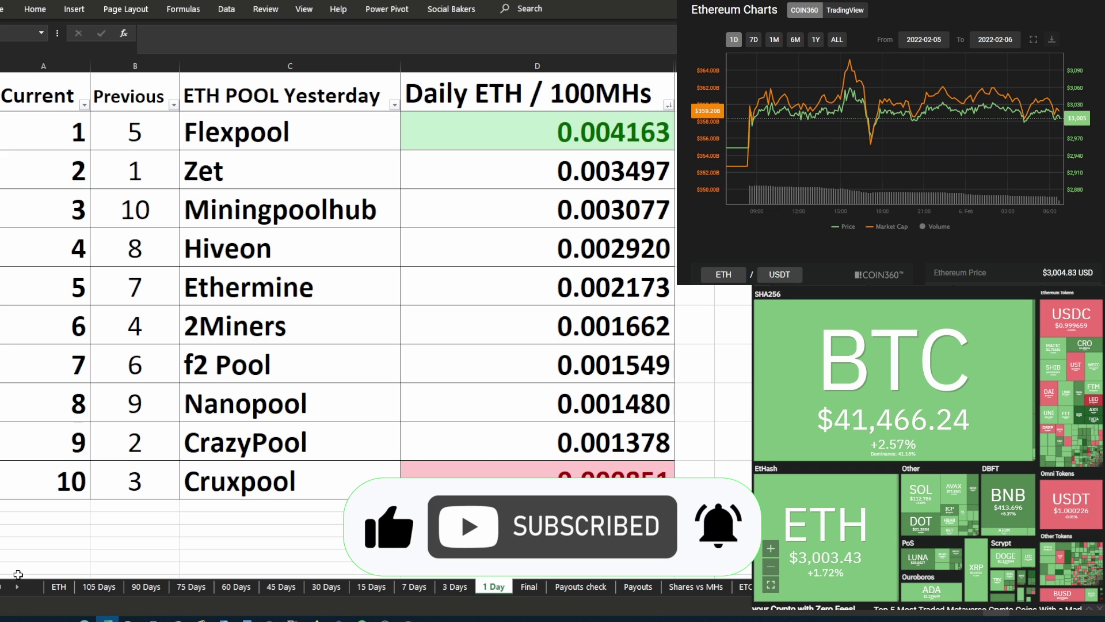